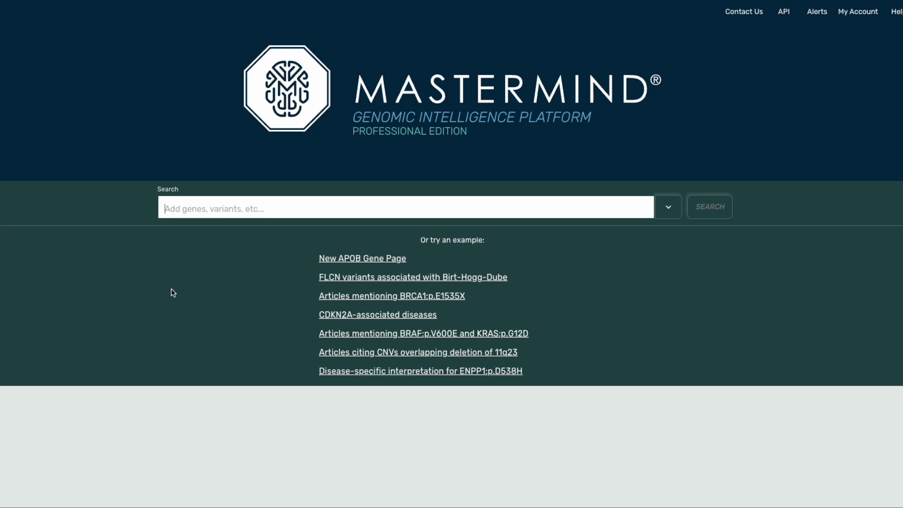
# Search for the ENPP1 gene and expand the Missense clinical significance breakdown
pyautogui.write('enpp1')
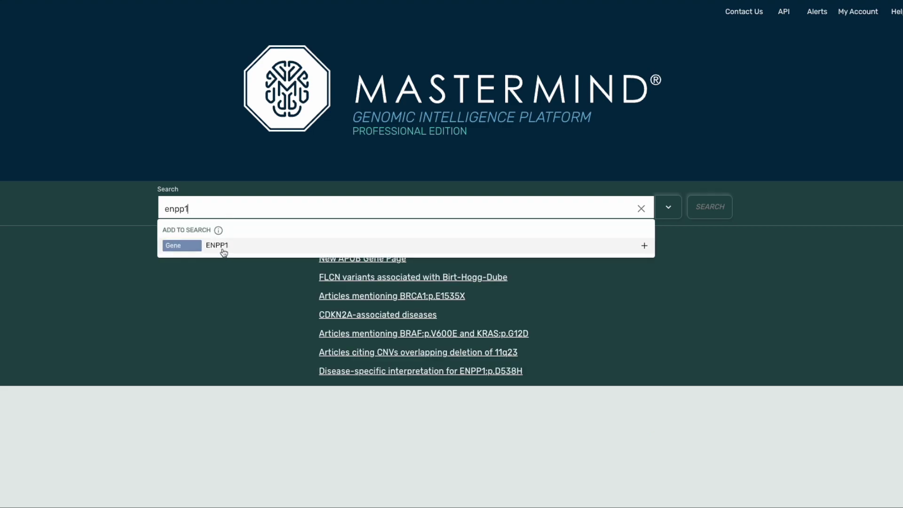
pyautogui.click(224, 249)
pyautogui.click(695, 210)
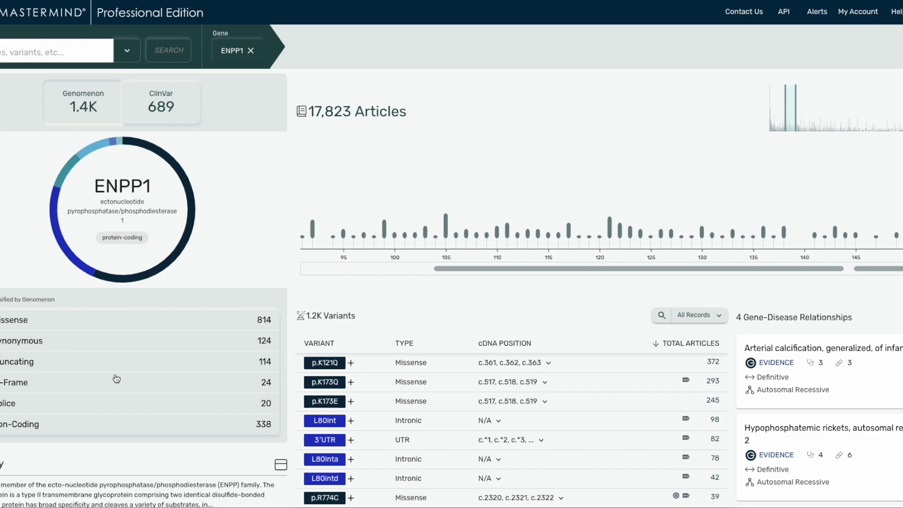
pyautogui.click(91, 329)
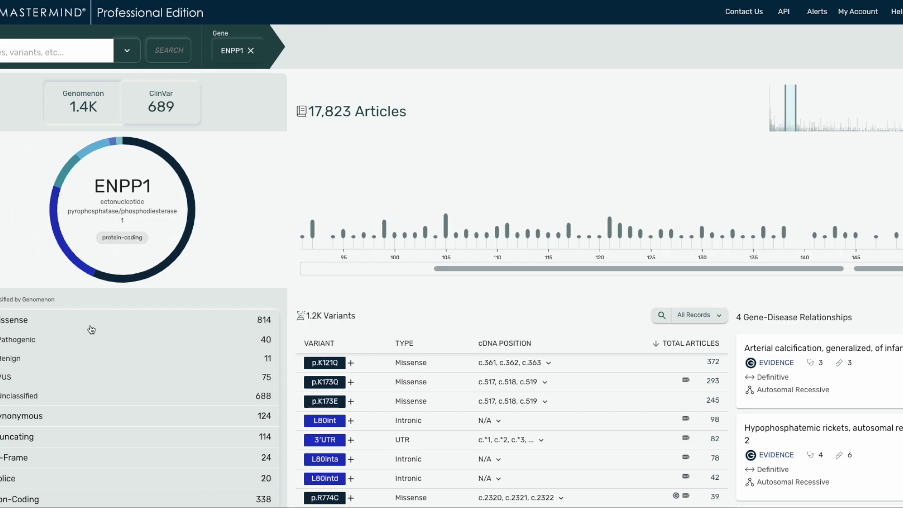
# Scroll through the ENPP1 page's gene-disease relationships and top variants, then back up
pyautogui.scroll(-4, 91, 329)
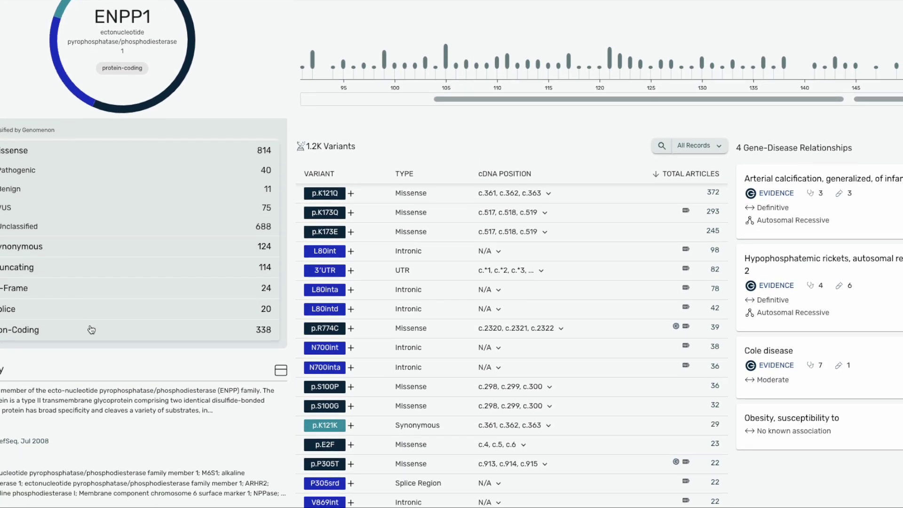
pyautogui.scroll(-4, 92, 329)
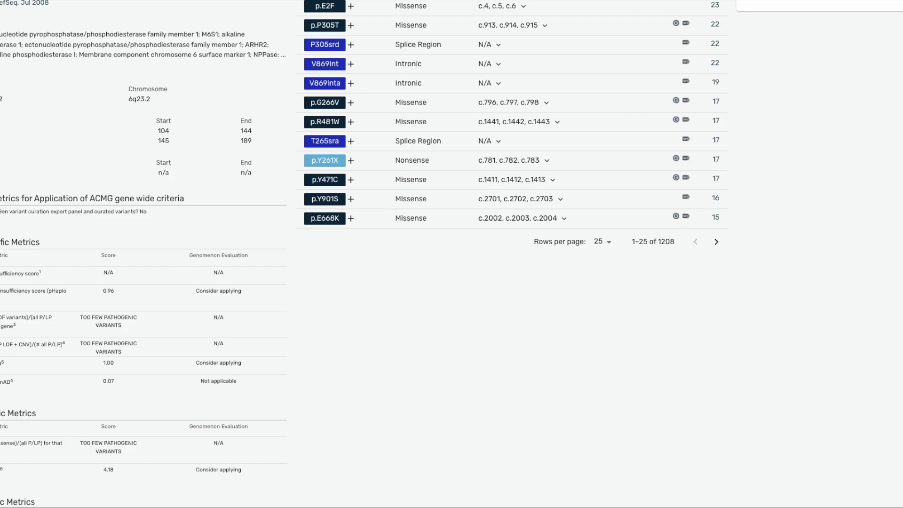
pyautogui.scroll(12, 451, 254)
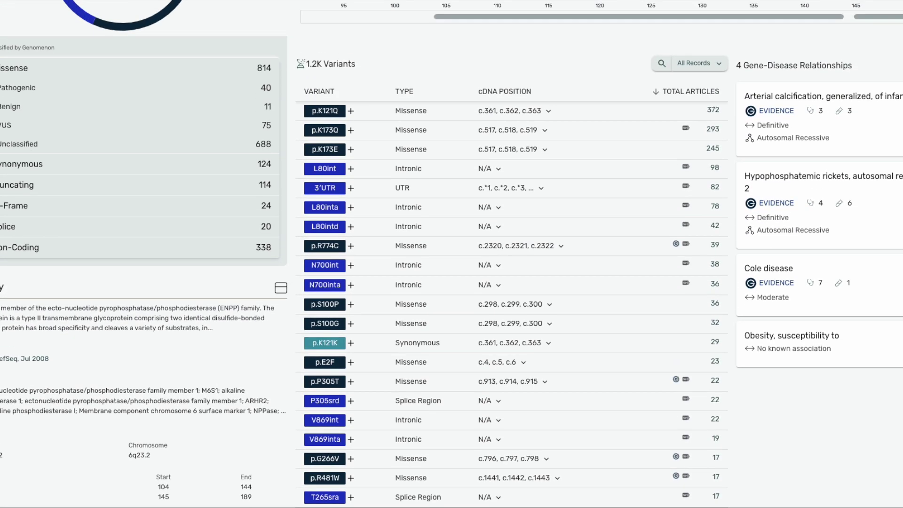
pyautogui.scroll(1, 780, 325)
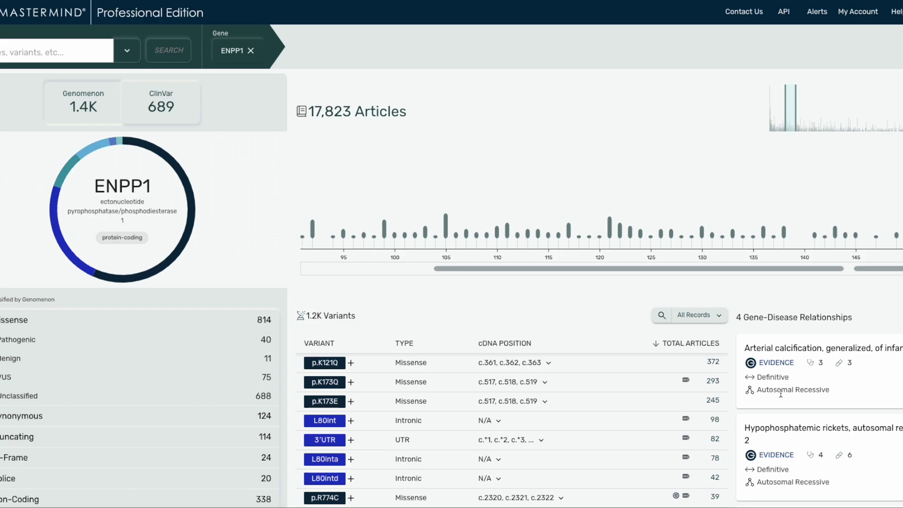
pyautogui.moveTo(805, 362)
pyautogui.moveTo(840, 363)
pyautogui.scroll(-3, 720, 205)
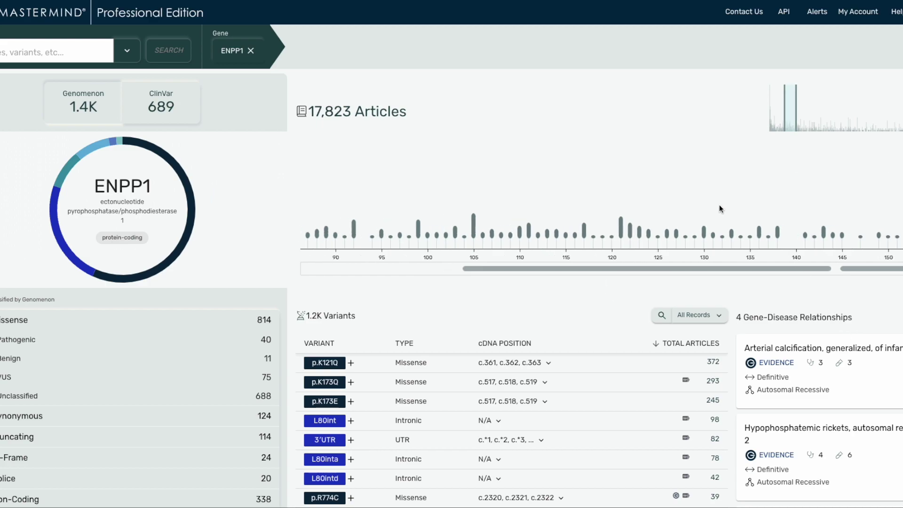
# Pan the lollipop plot toward residues 150–230 to show position 186's 8 variants
pyautogui.moveTo(720, 207); pyautogui.dragTo(542, 205)
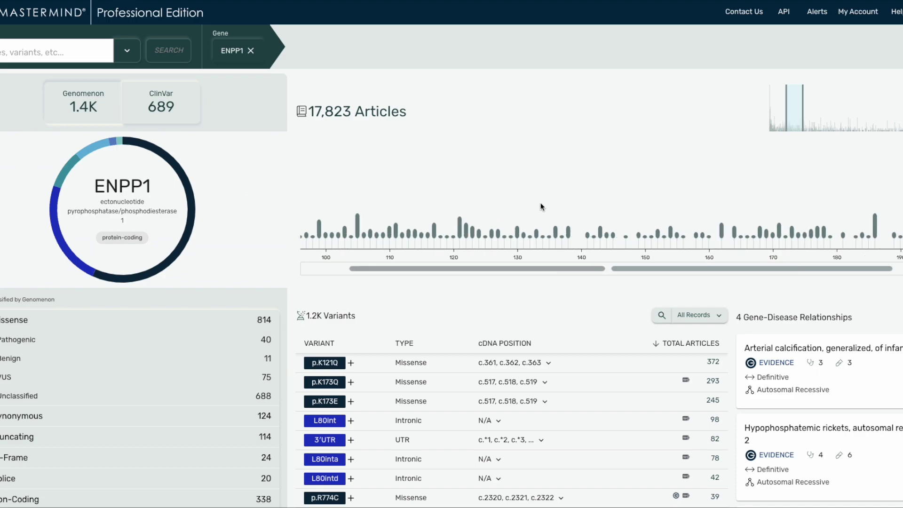
pyautogui.moveTo(613, 201); pyautogui.dragTo(457, 212)
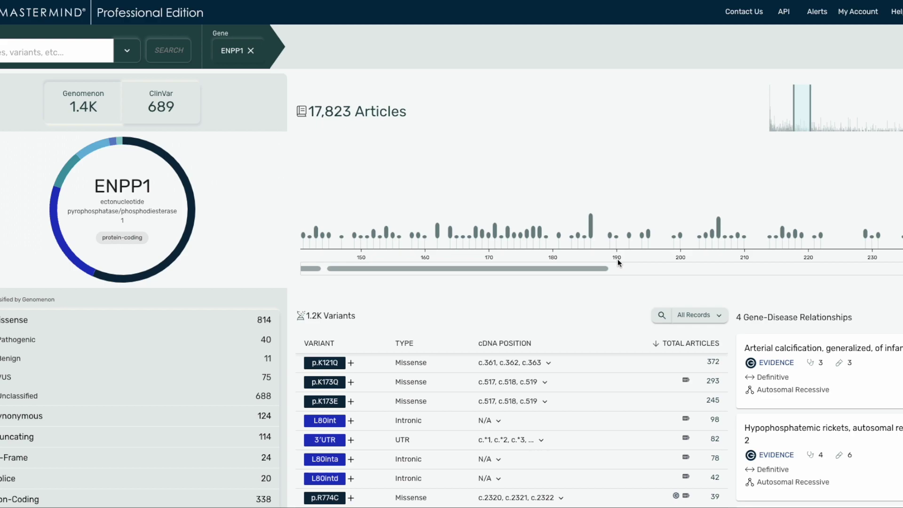
pyautogui.moveTo(591, 231)
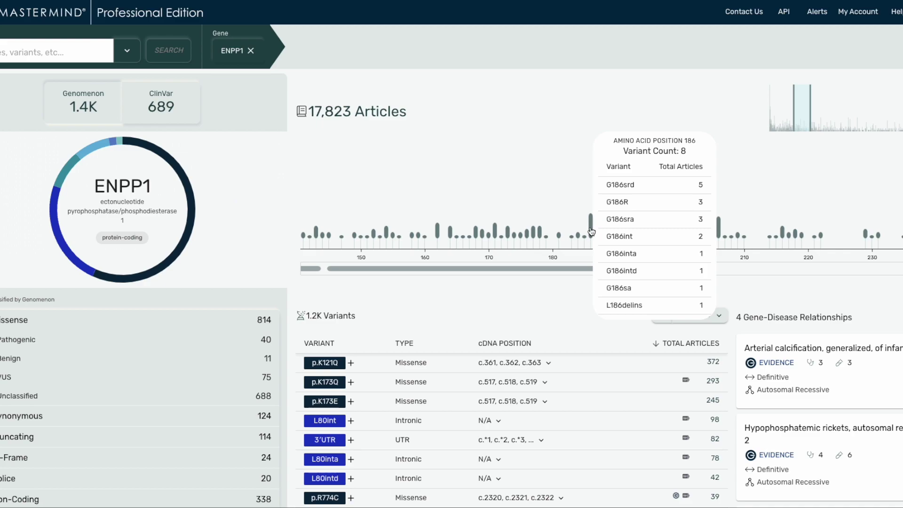
# Filter the variants table to the 8 variants at amino acid position 186
pyautogui.click(592, 232)
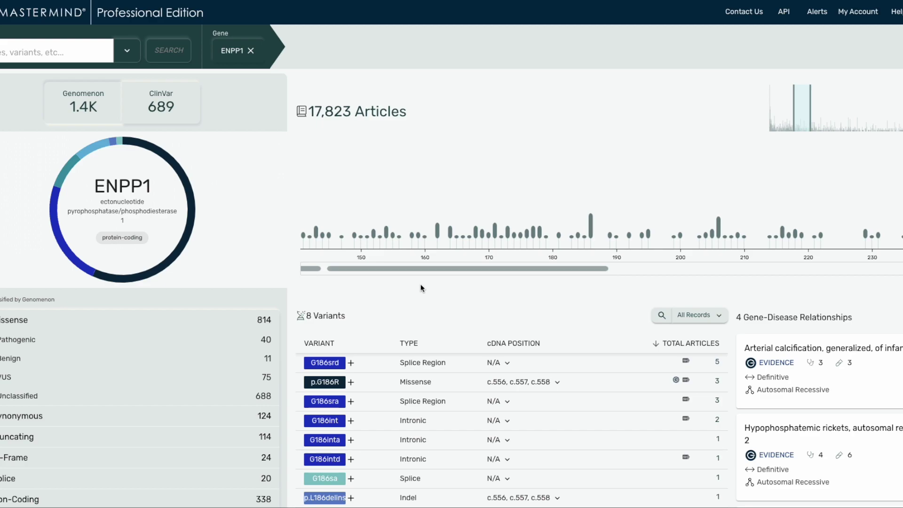
pyautogui.moveTo(420, 273)
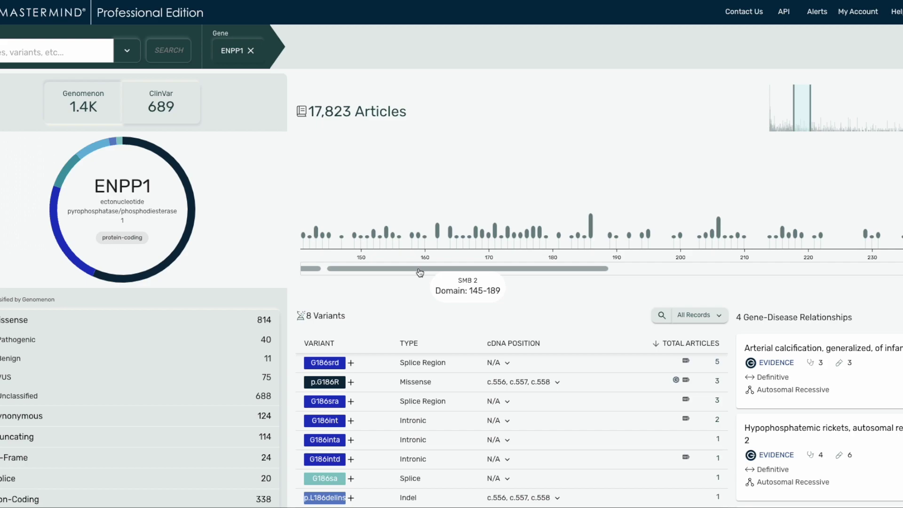
# Limit variants to the SMB 2 domain (145–189), sorted by variant and total articles
pyautogui.click(420, 272)
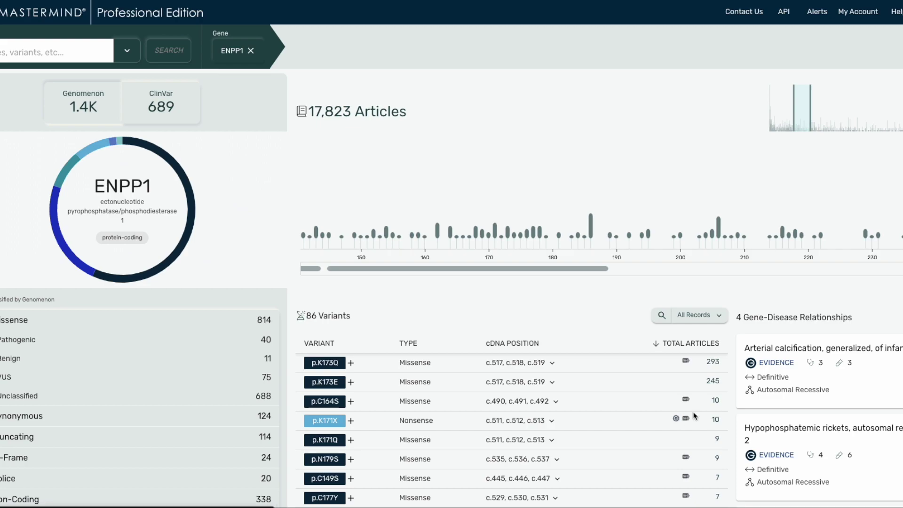
pyautogui.click(661, 316)
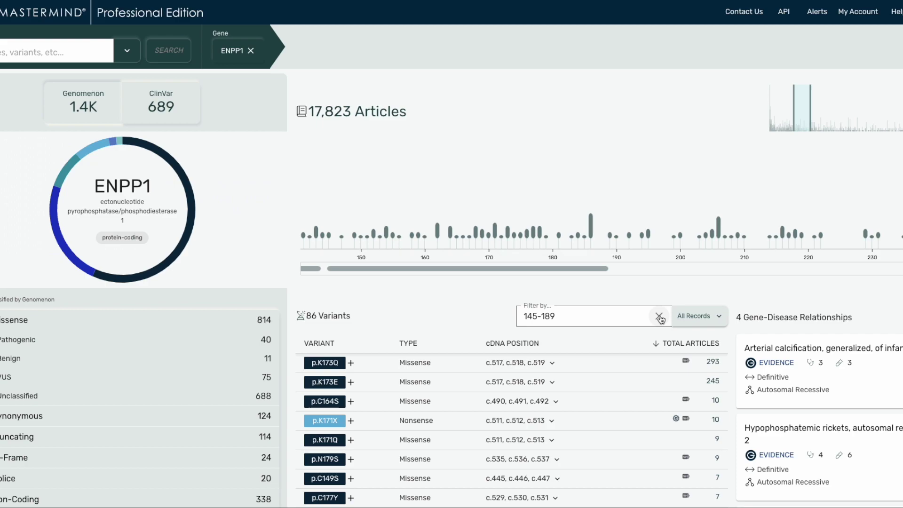
pyautogui.click(321, 344)
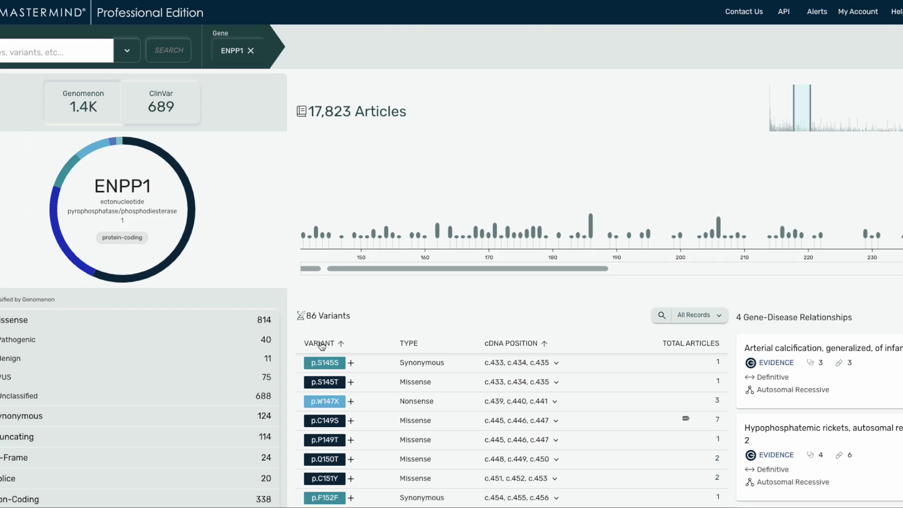
pyautogui.click(679, 345)
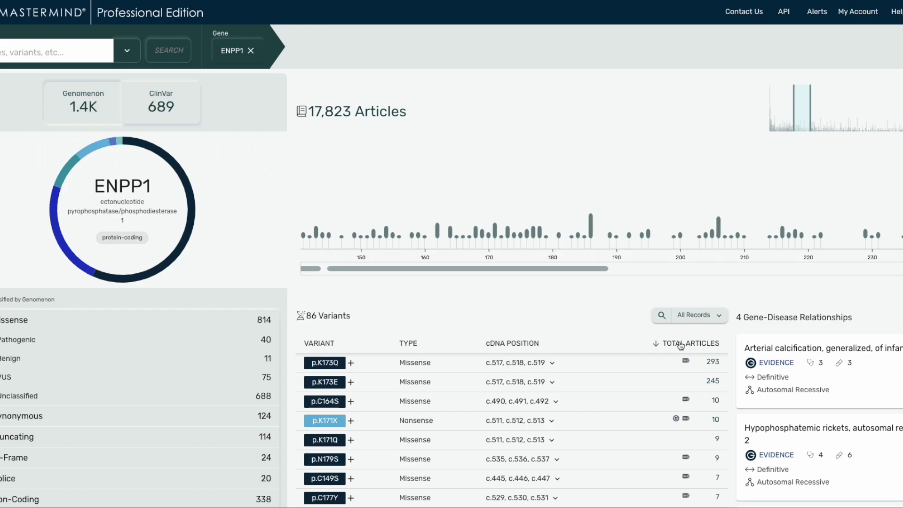
# Try '189' and 'X' in the variant filter, then clear it to list all 1.2K variants
pyautogui.click(661, 315)
pyautogui.write('189')
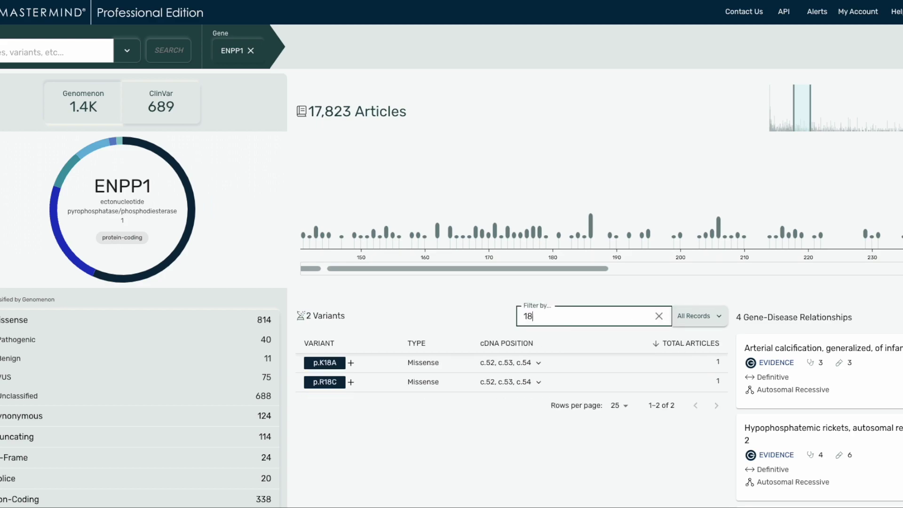
pyautogui.press('BackSpace')
pyautogui.press('BackSpace')
pyautogui.press('BackSpace')
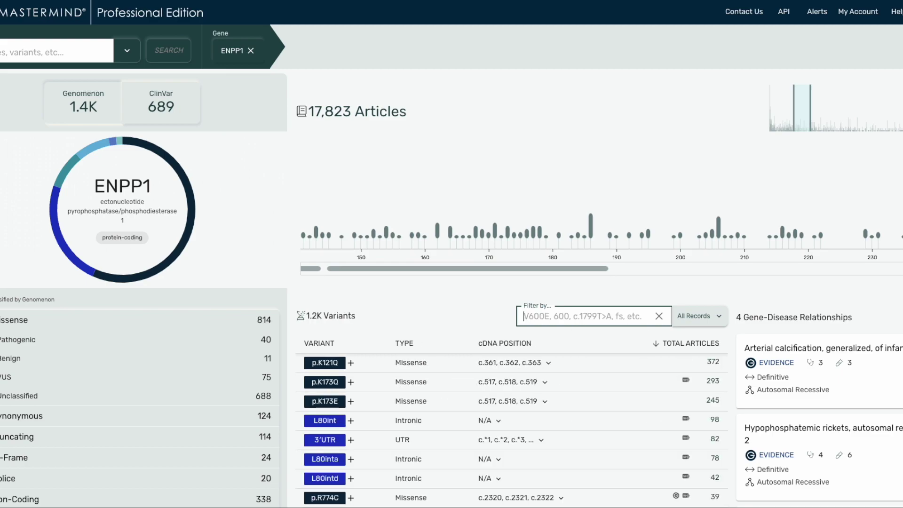
pyautogui.write('X')
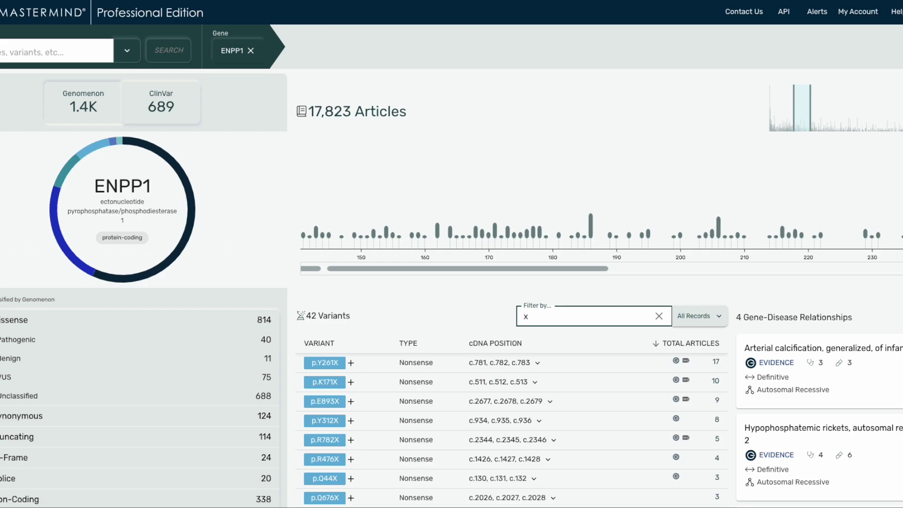
pyautogui.click(659, 315)
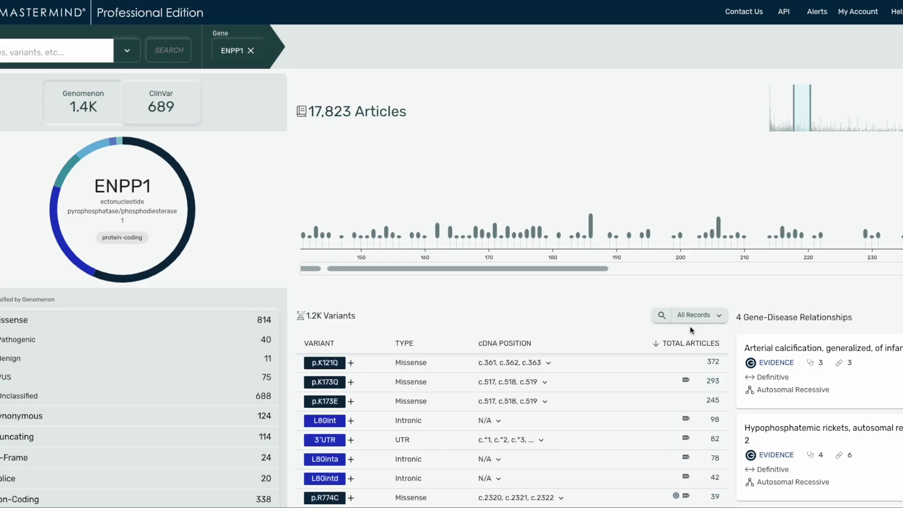
pyautogui.click(689, 320)
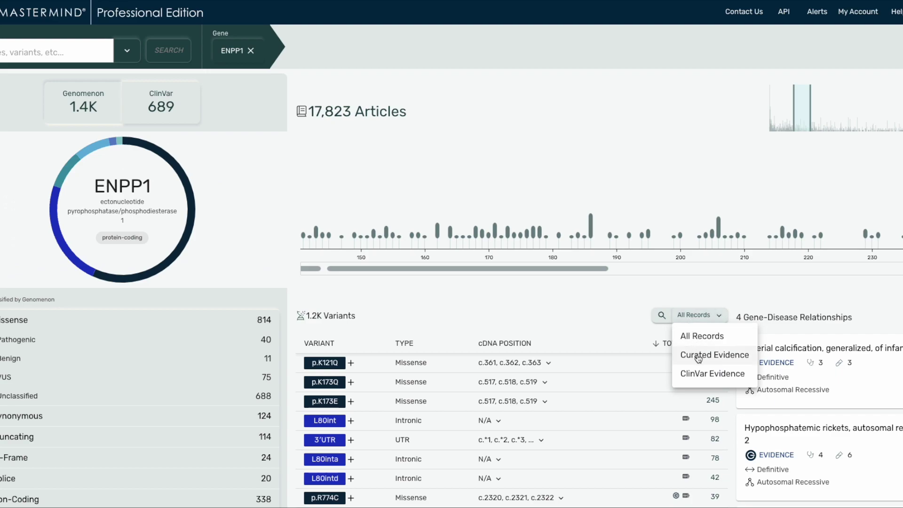
pyautogui.click(609, 315)
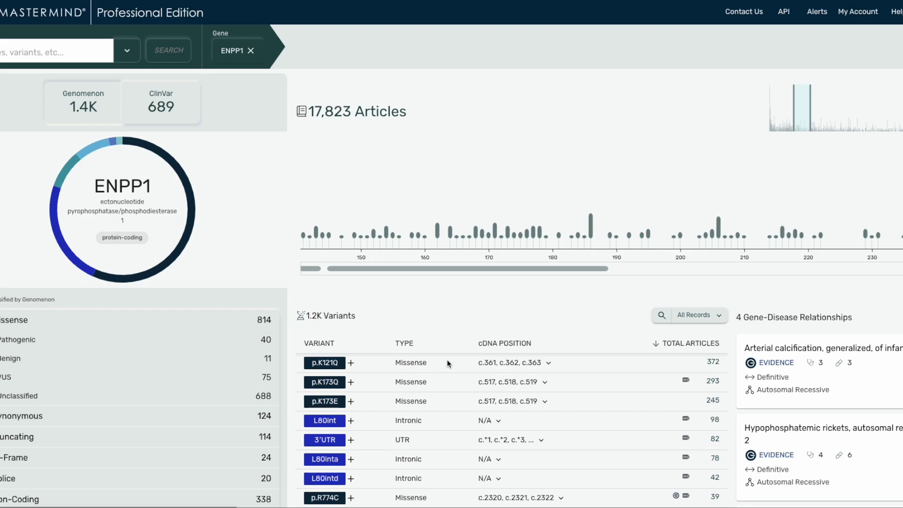
pyautogui.click(351, 363)
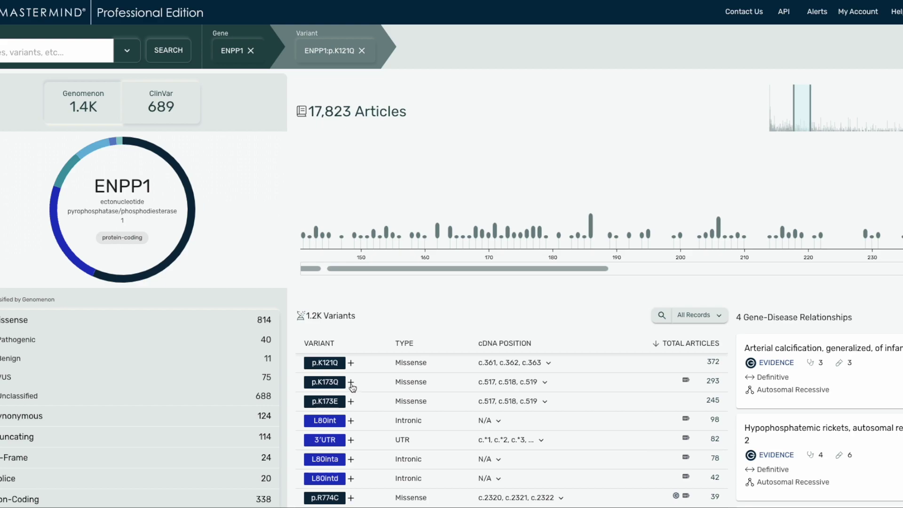
# Add variants p.K173Q, p.K173E and L80int to the ENPP1 search
pyautogui.click(351, 382)
pyautogui.click(351, 401)
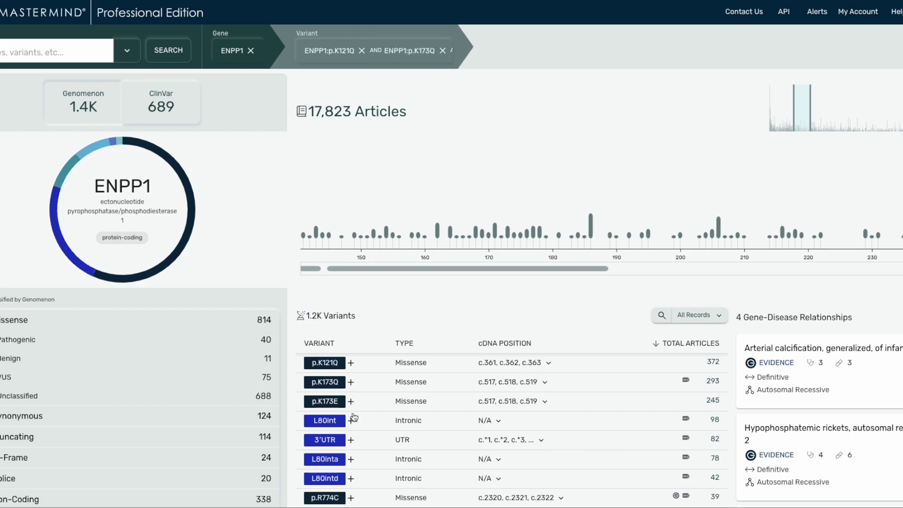
pyautogui.click(351, 421)
pyautogui.hscroll(3, 360, 56)
pyautogui.hscroll(-3, 363, 54)
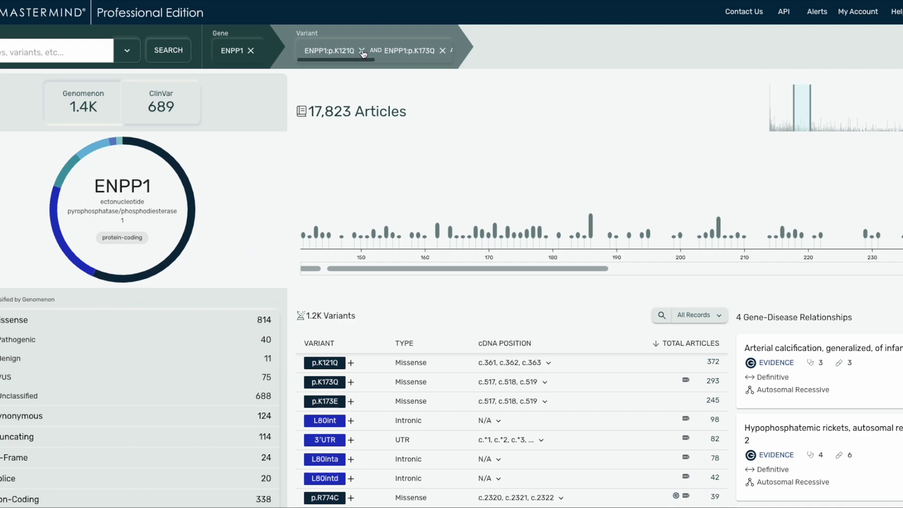